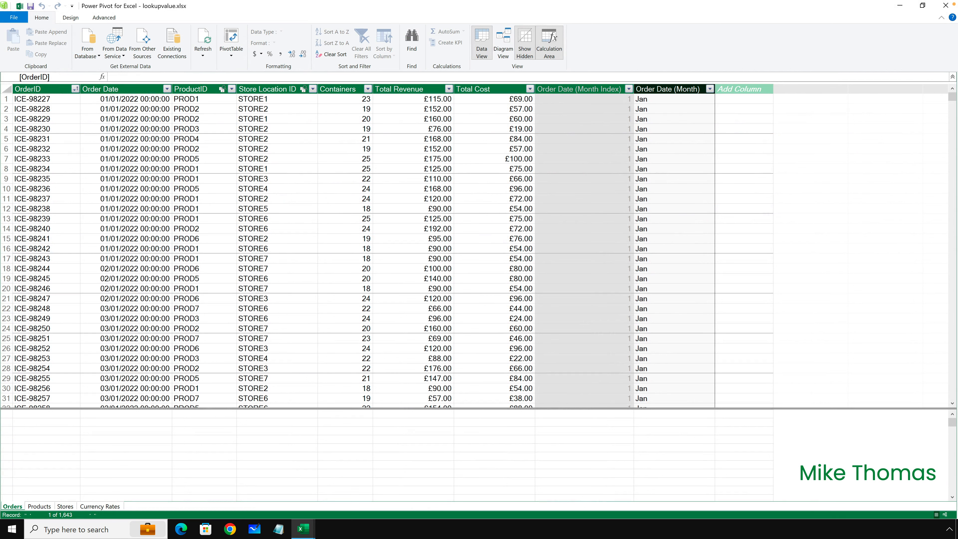
Add a new calculated column named Revenue USD to the Orders table.
double_click(749, 91)
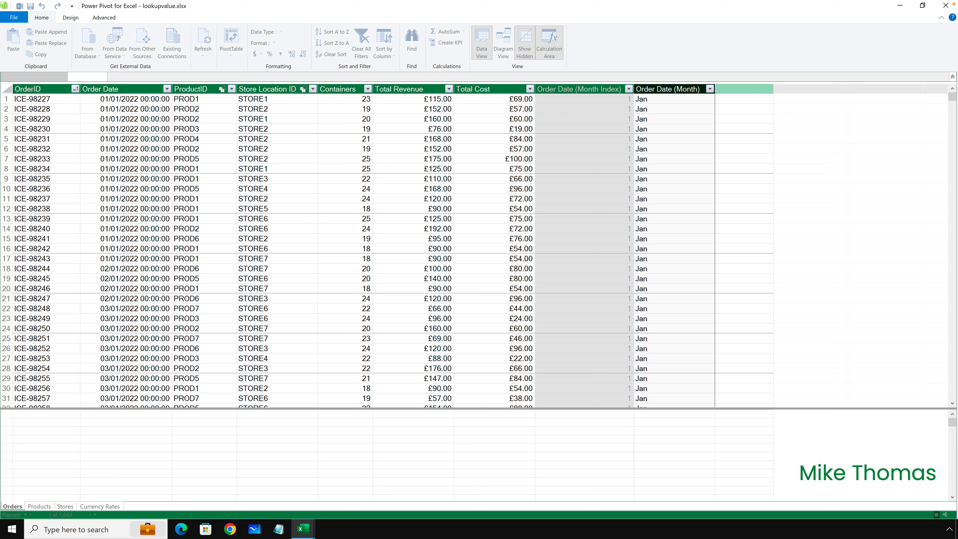
type("Revenue USD")
key("Return")
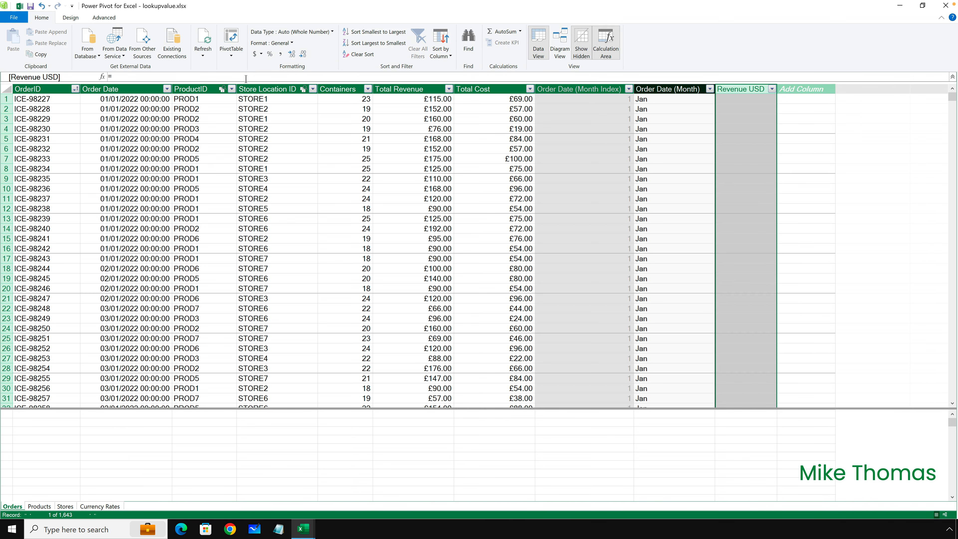
Begin the Revenue USD formula by multiplying Orders[Total Revenue] by a LOOKUPVALUE function.
left_click(151, 77)
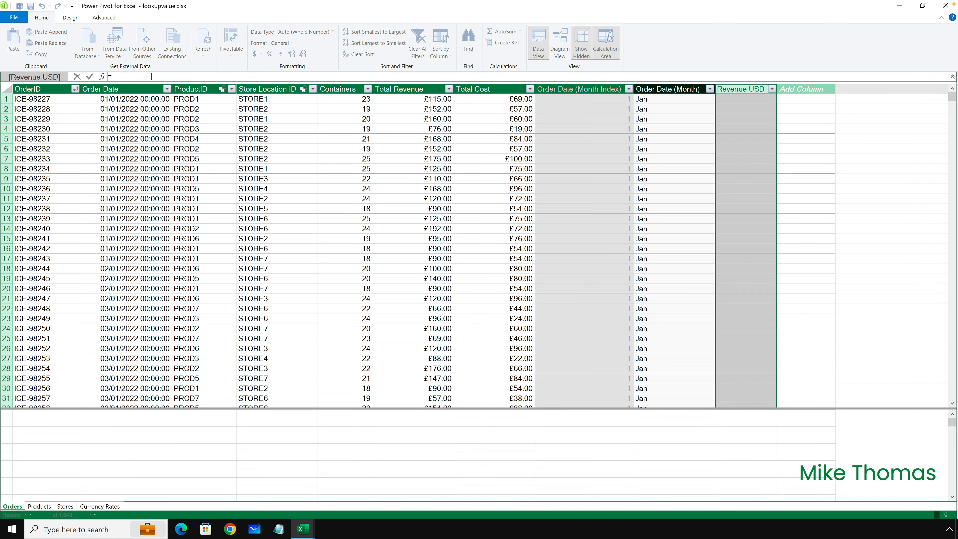
scroll(152, 77, "up", 4)
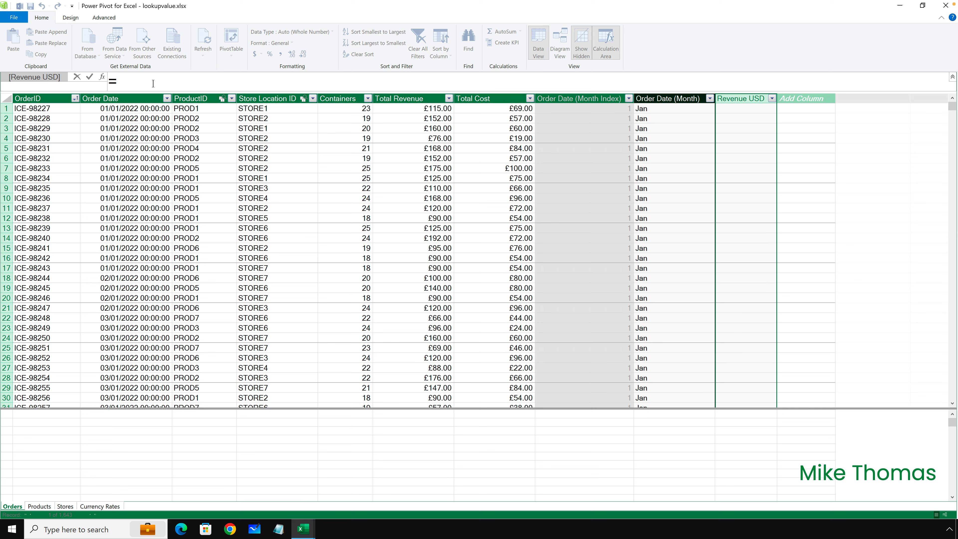
type("Tot")
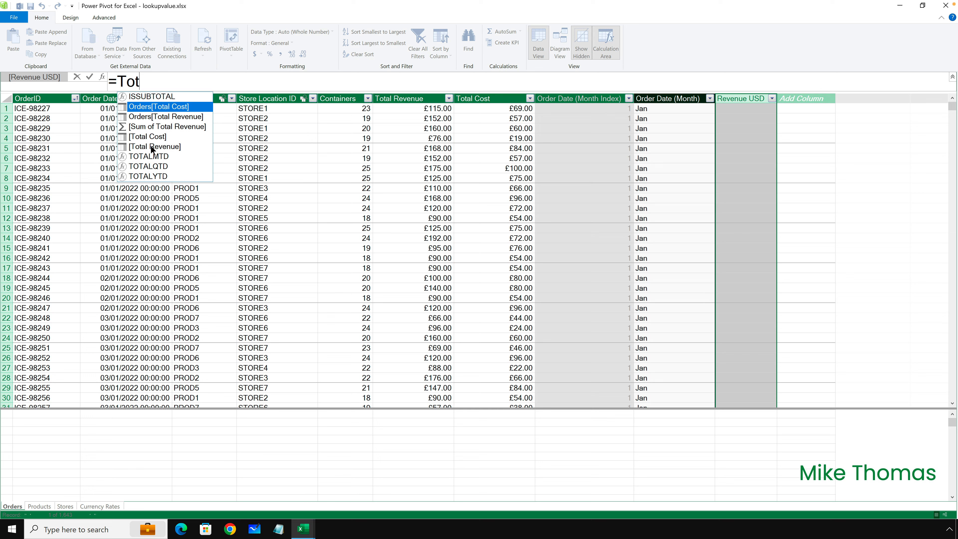
double_click(162, 117)
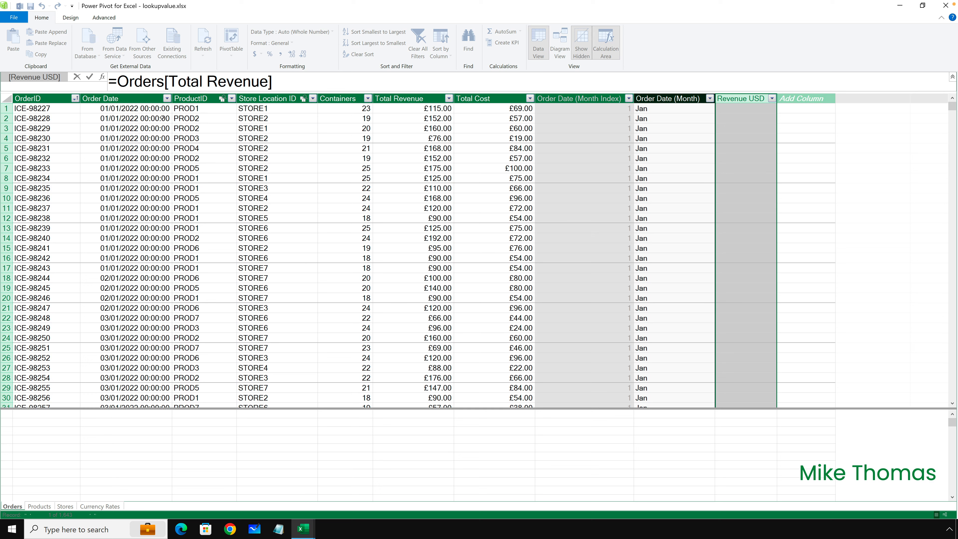
type("*")
type("Loo")
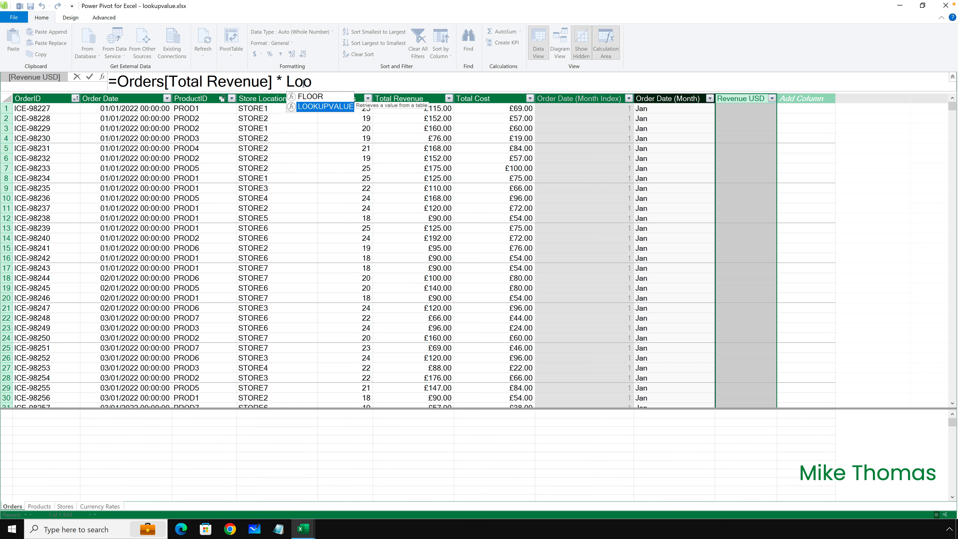
double_click(308, 107)
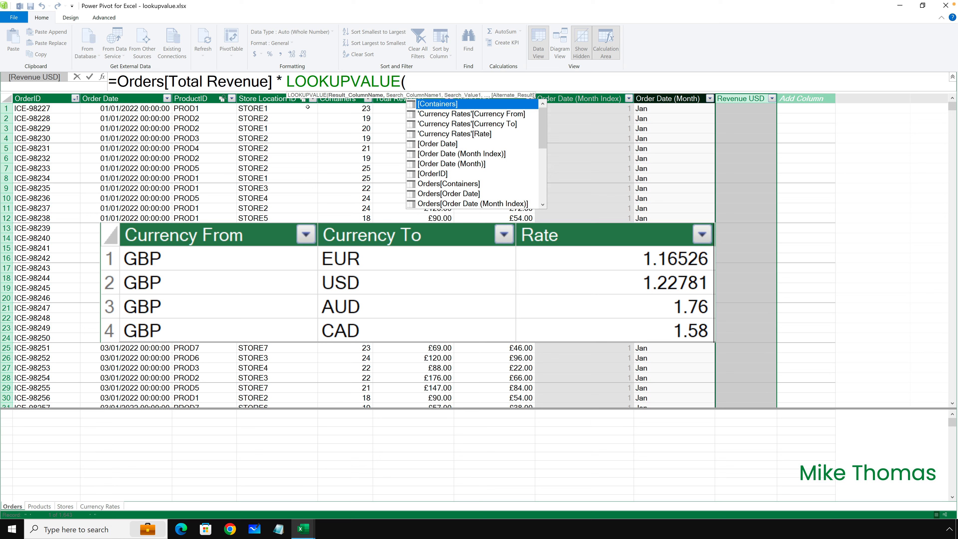
Complete LOOKUPVALUE to return 'Currency Rates'[Rate] where 'Currency Rates'[Currency To] is "USD", and commit the formula.
left_click(446, 134)
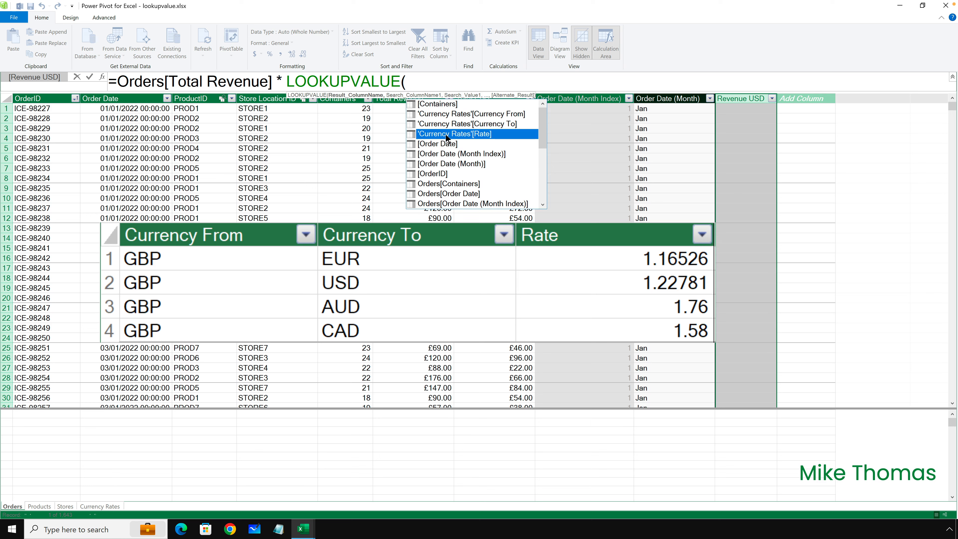
double_click(446, 134)
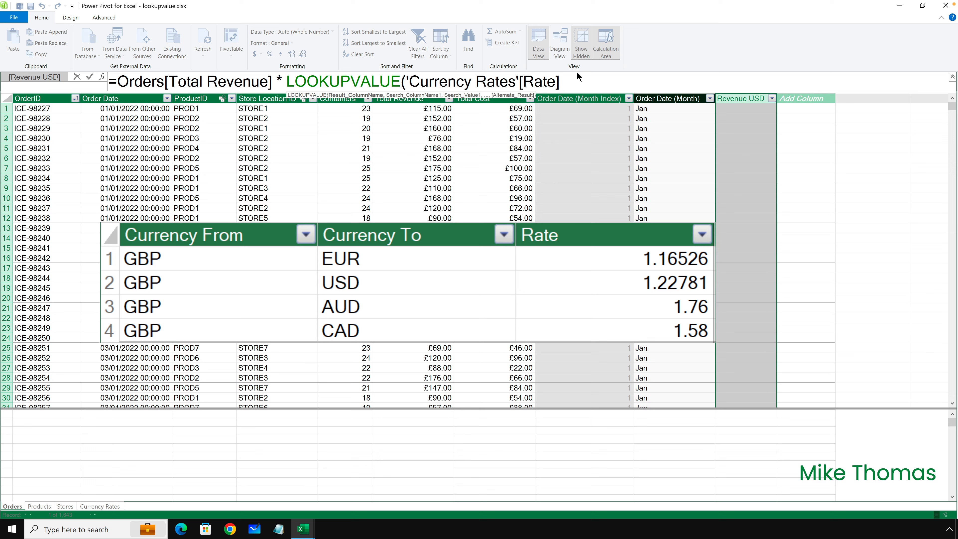
type(",")
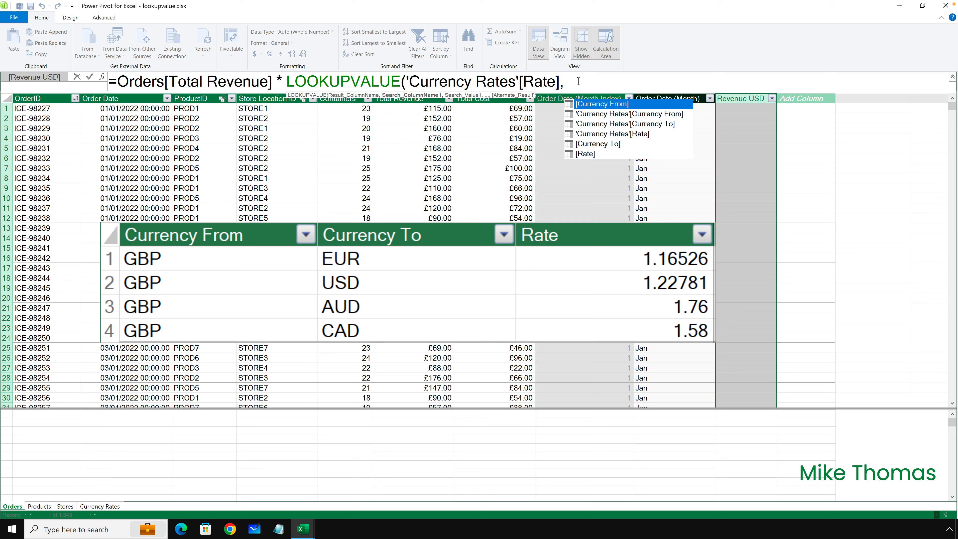
left_click(602, 123)
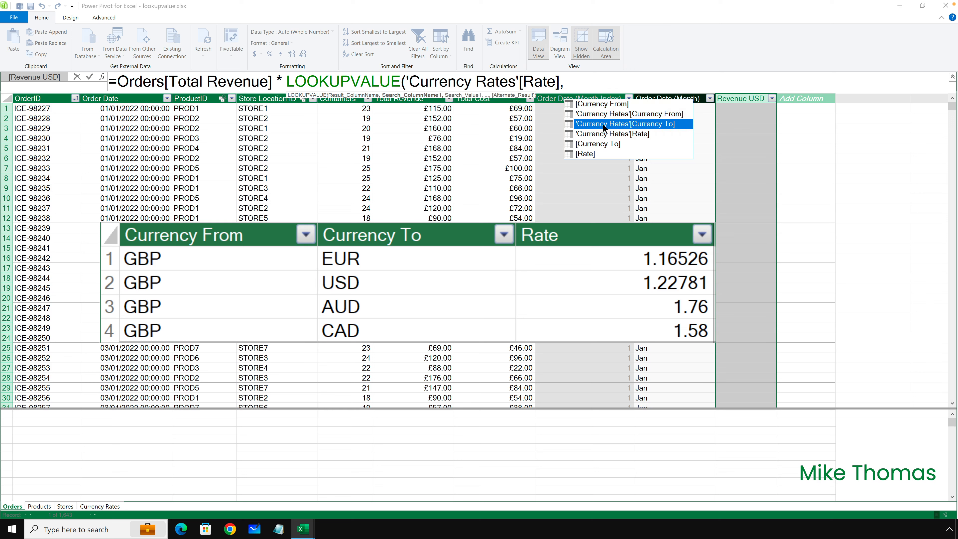
double_click(603, 124)
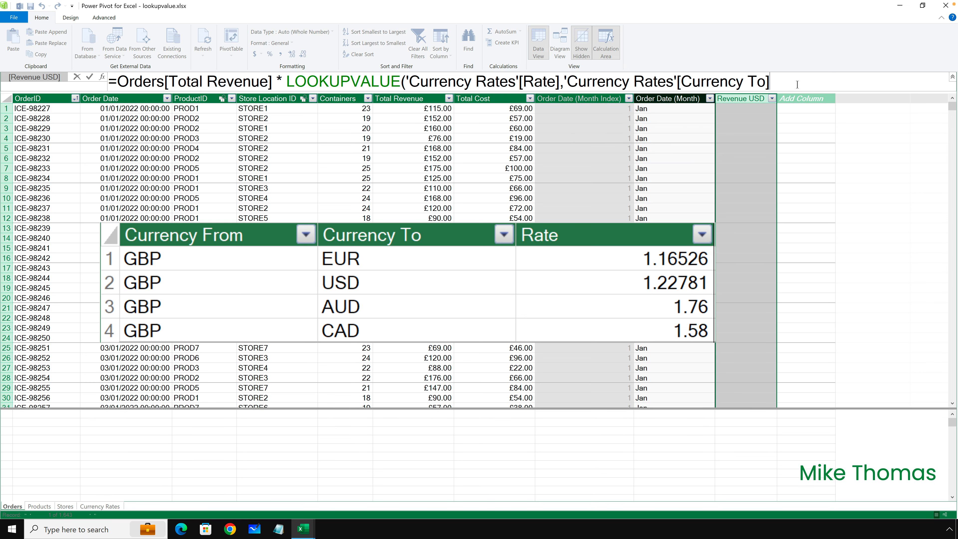
type(",")
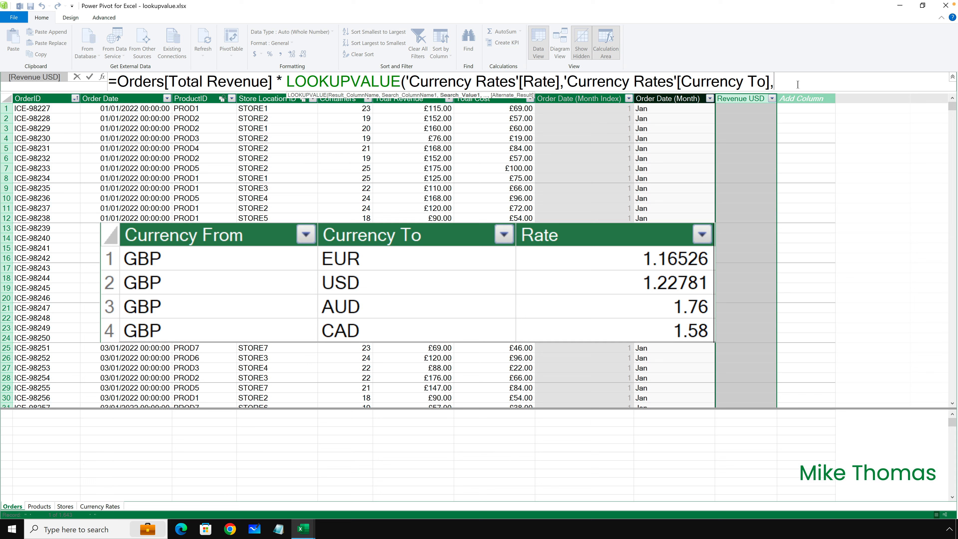
type("\"US")
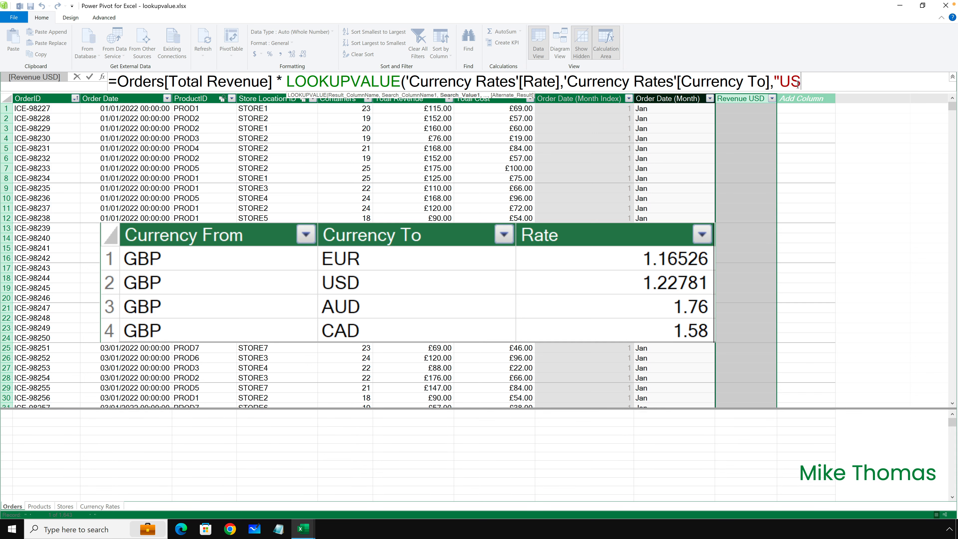
type("D\")")
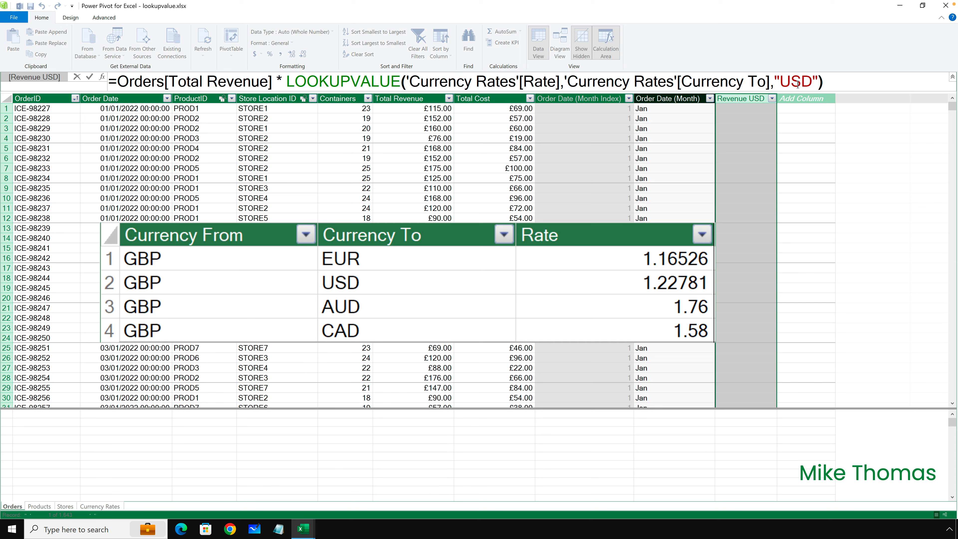
key("Return")
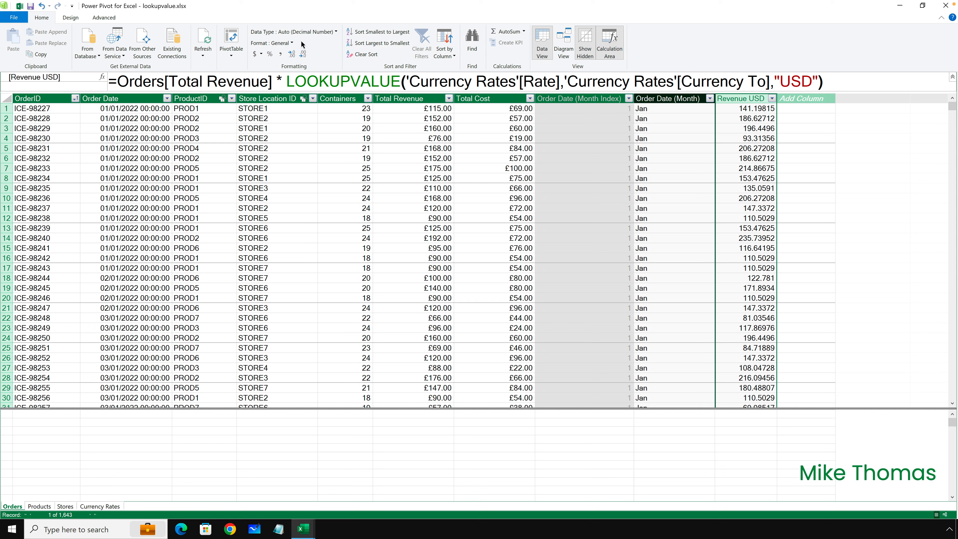
Format the Revenue USD column as currency in $ English (United States) and return to the workbook.
left_click(294, 46)
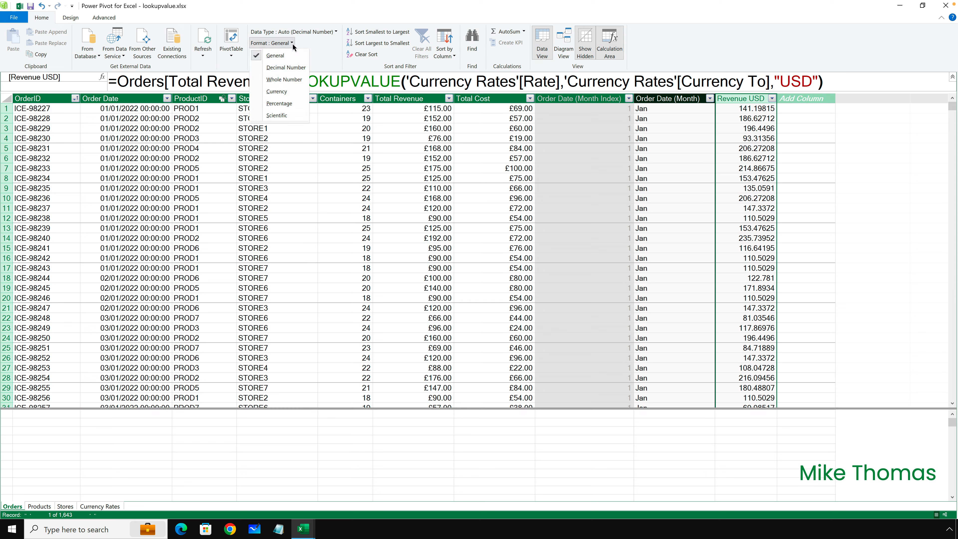
left_click(281, 91)
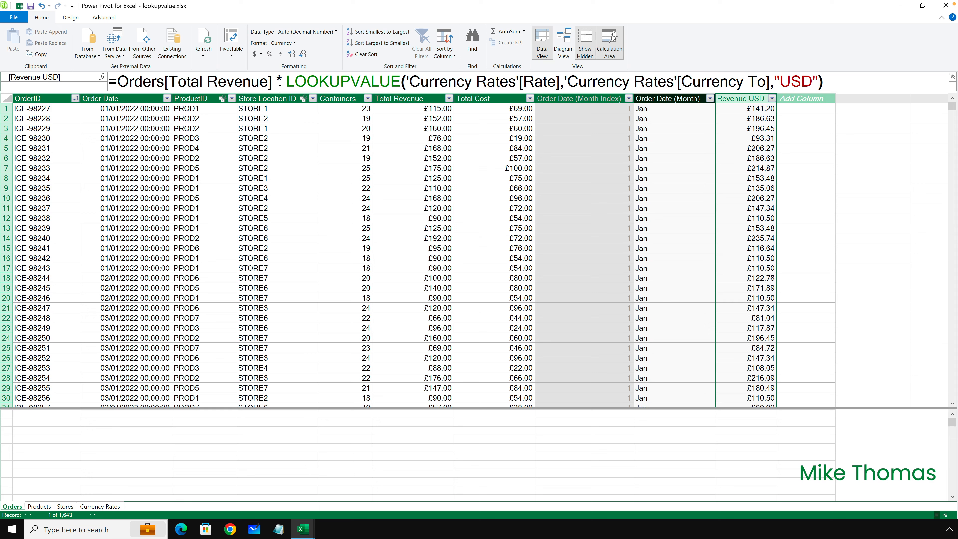
left_click(262, 55)
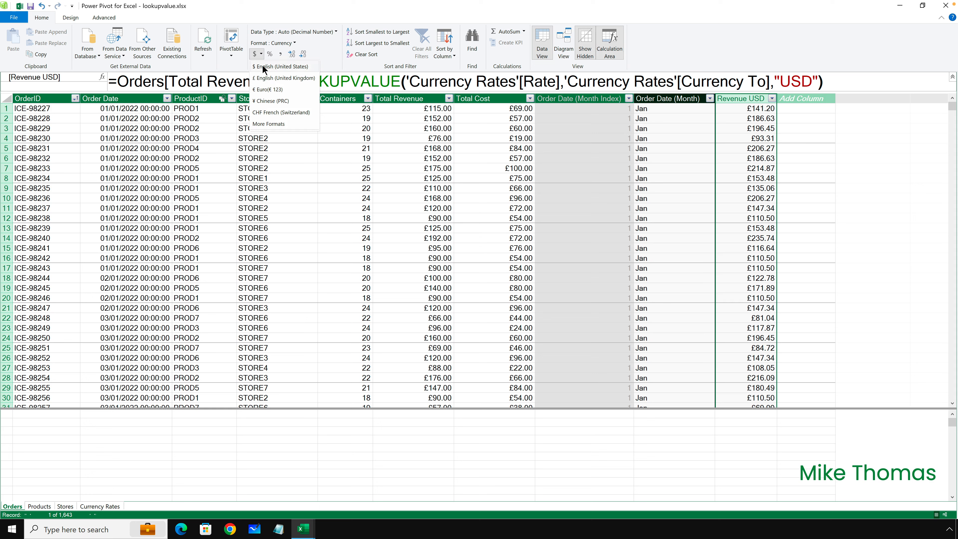
left_click(263, 68)
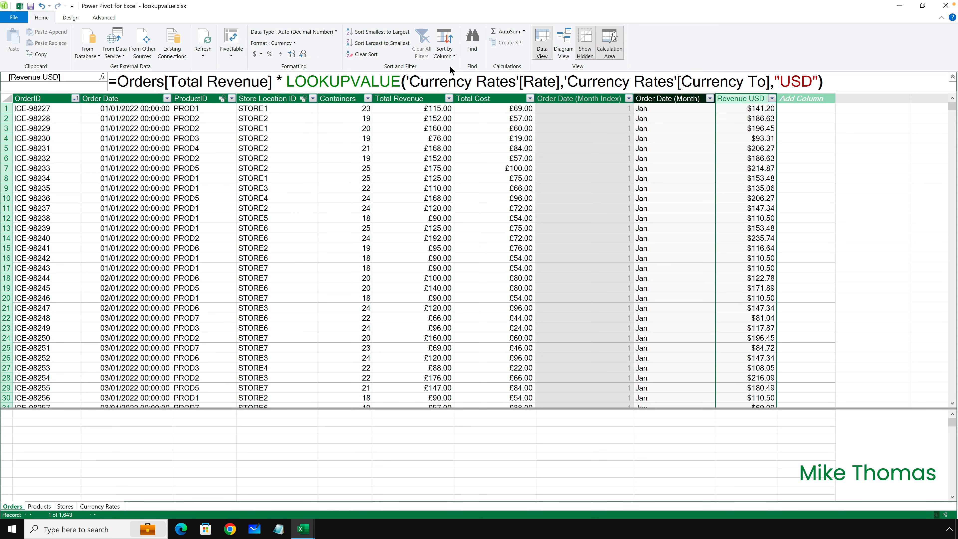
left_click(945, 5)
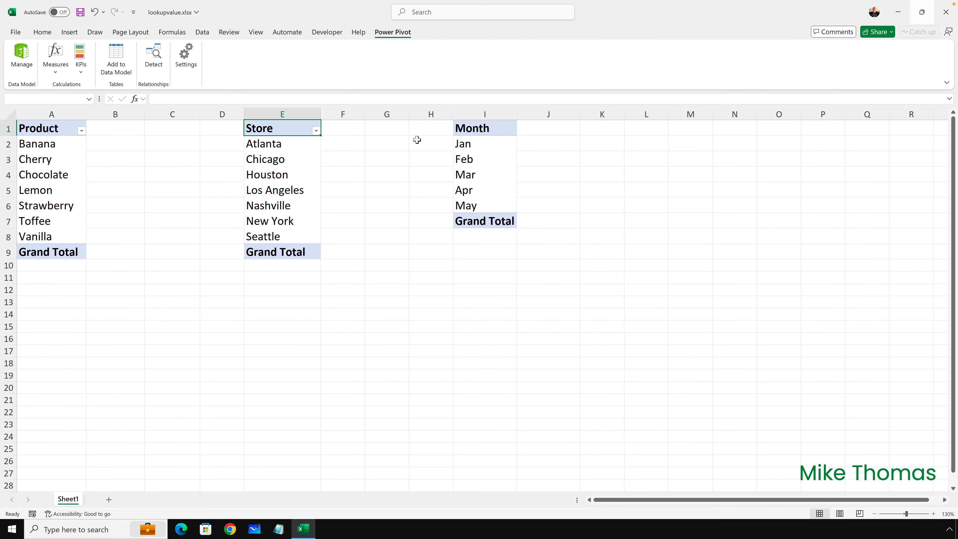
Add Total Revenue and Revenue USD from Orders as values in the Product PivotTable, and autofit columns B and C.
left_click(50, 129)
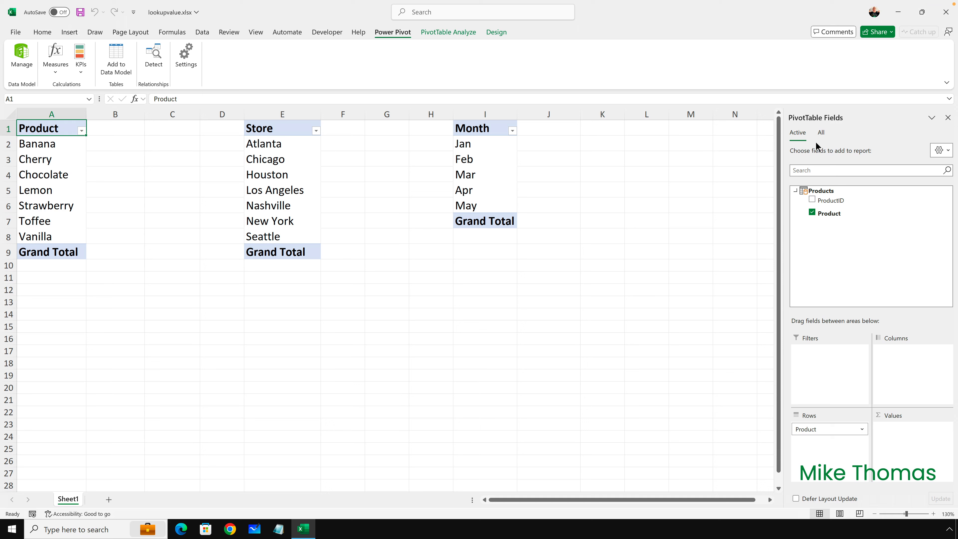
left_click(821, 135)
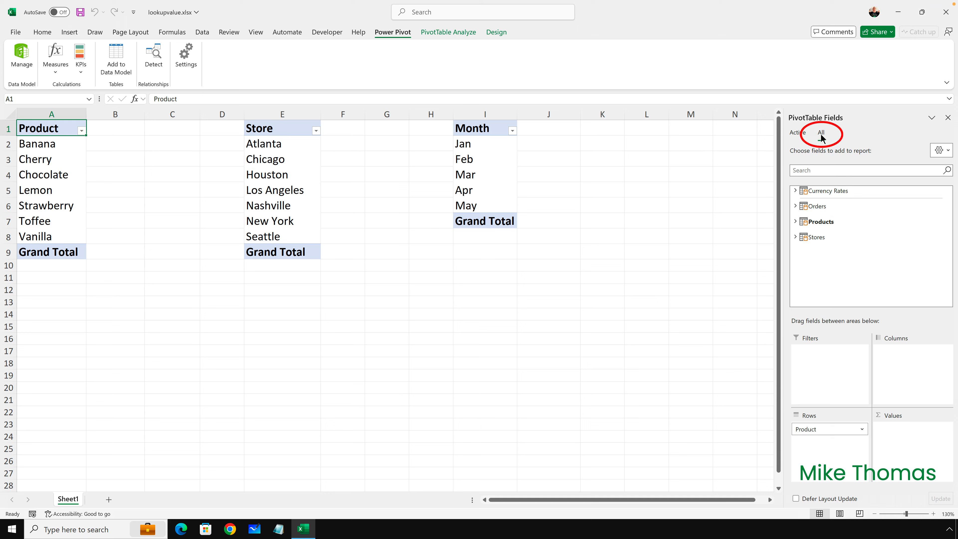
left_click(796, 206)
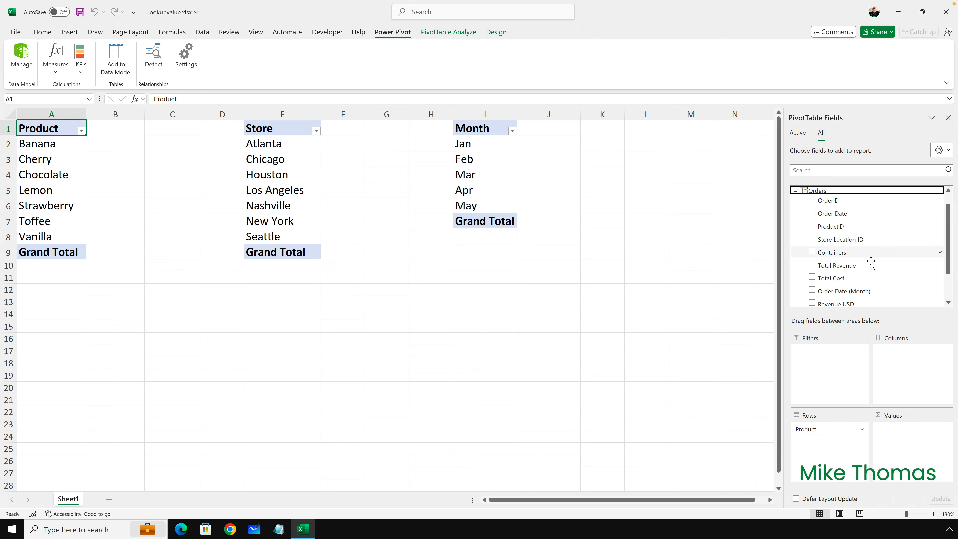
left_click_drag(845, 266, 920, 440)
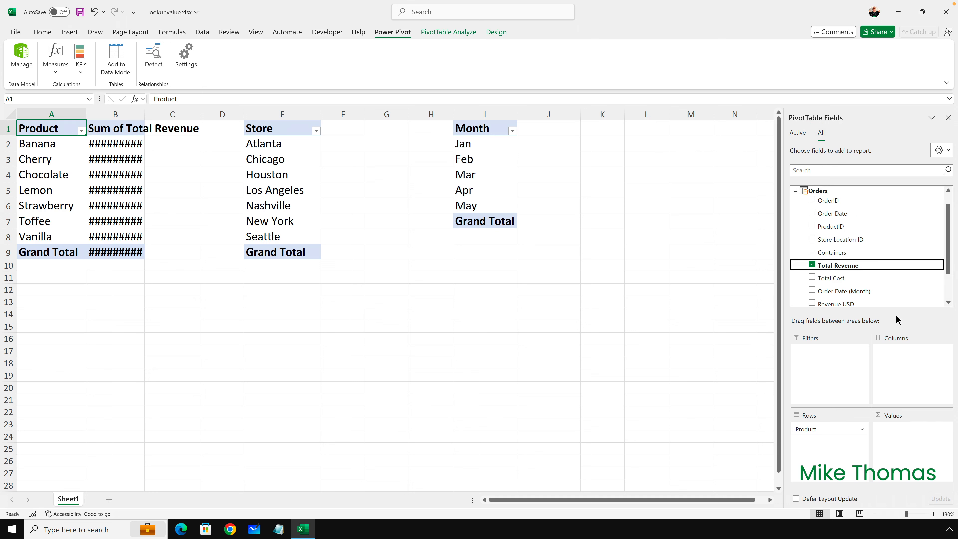
scroll(901, 294, "down", 1)
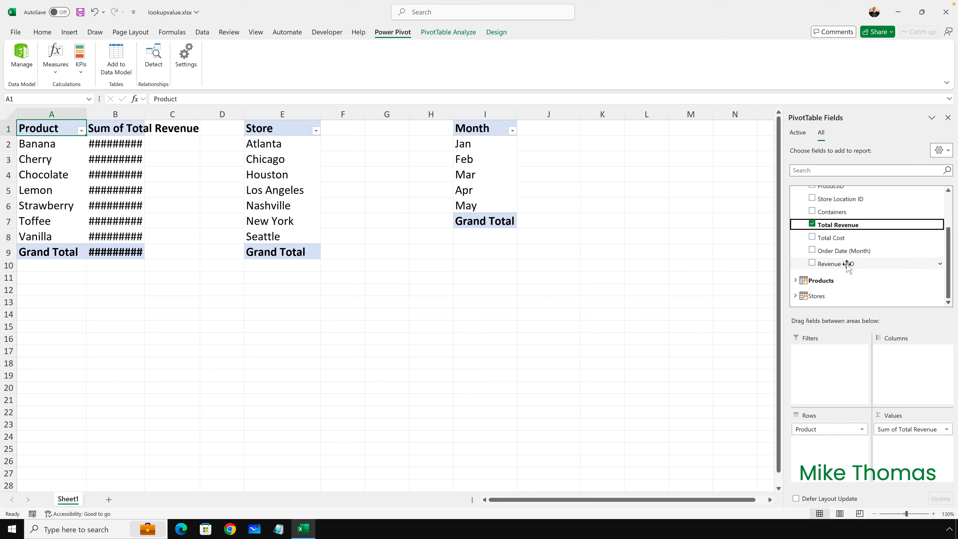
left_click_drag(848, 265, 907, 457)
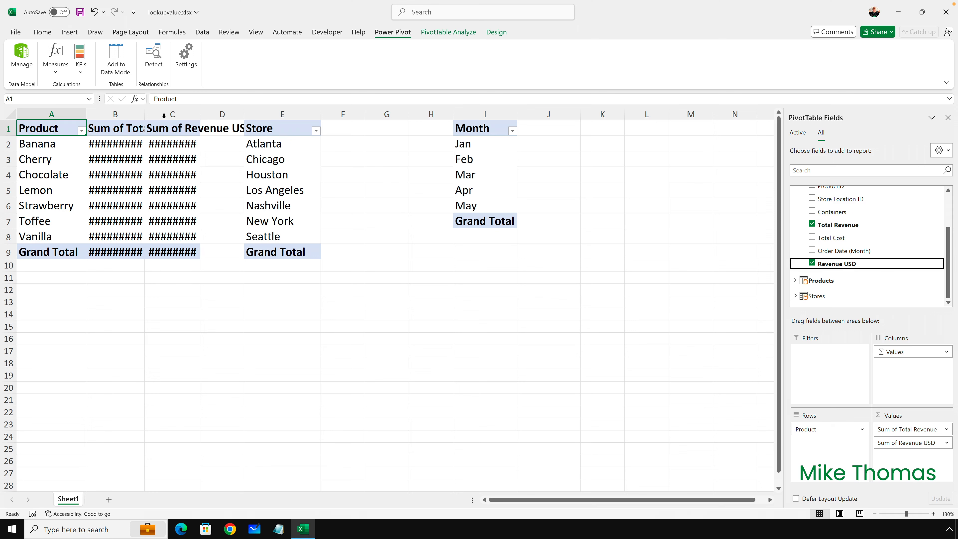
double_click(145, 114)
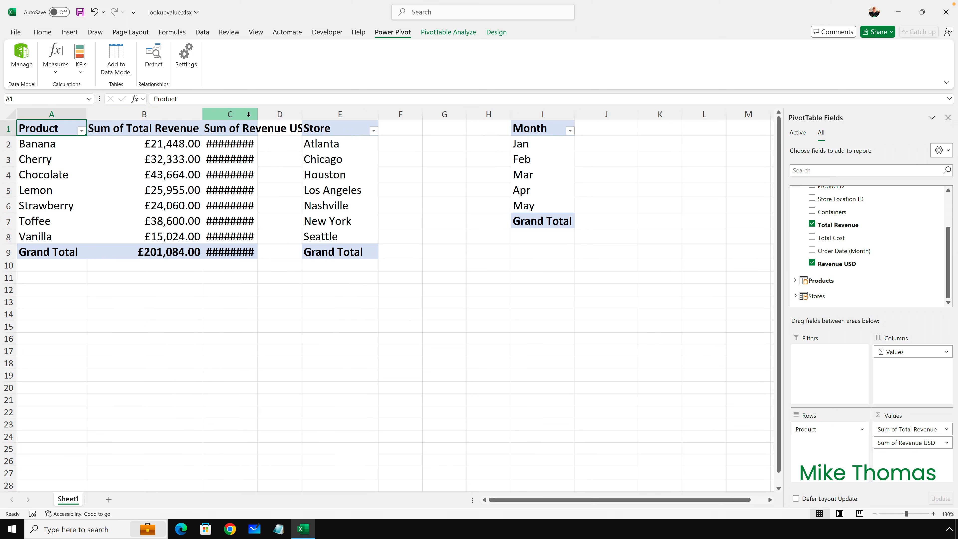
double_click(258, 113)
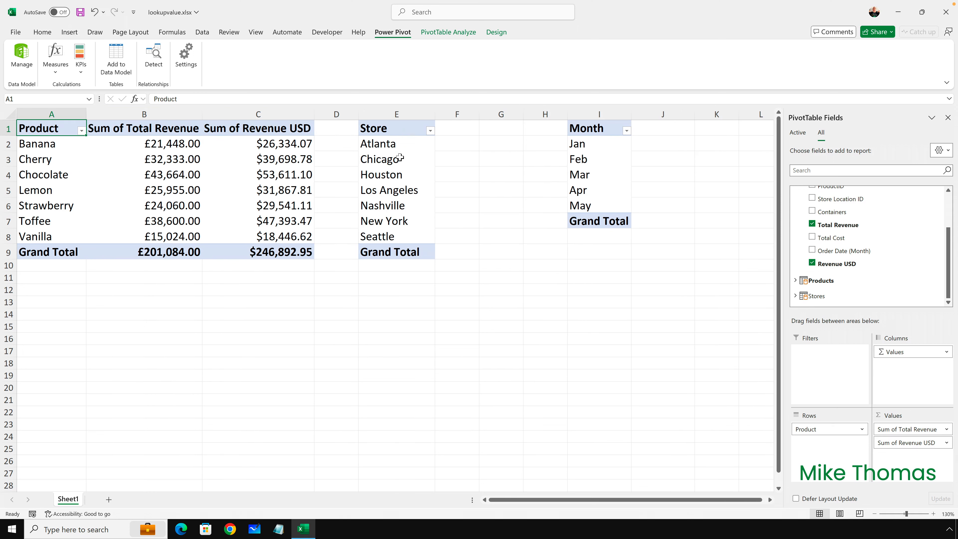
Add Total Revenue and Revenue USD from Orders as values in the Store PivotTable, and autofit columns F and G.
left_click(400, 149)
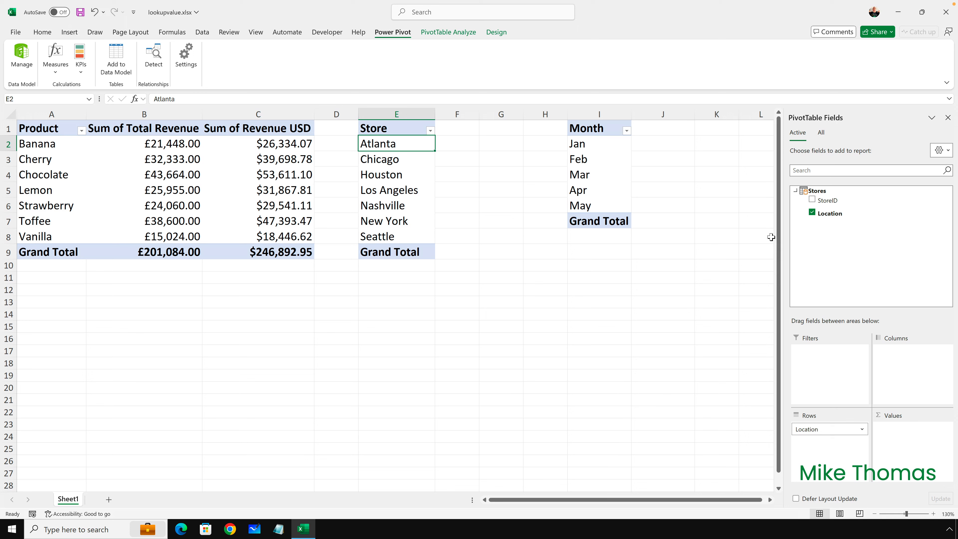
left_click(822, 133)
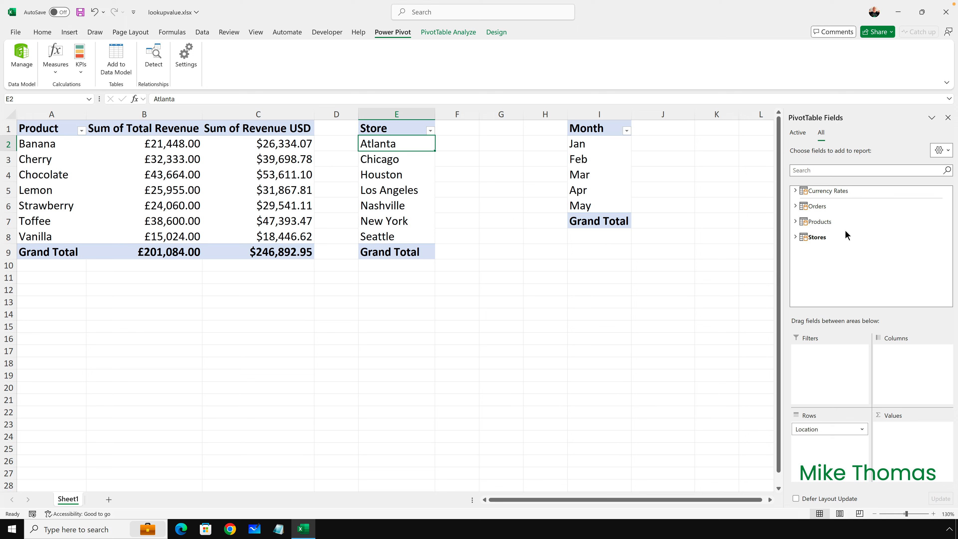
left_click(797, 206)
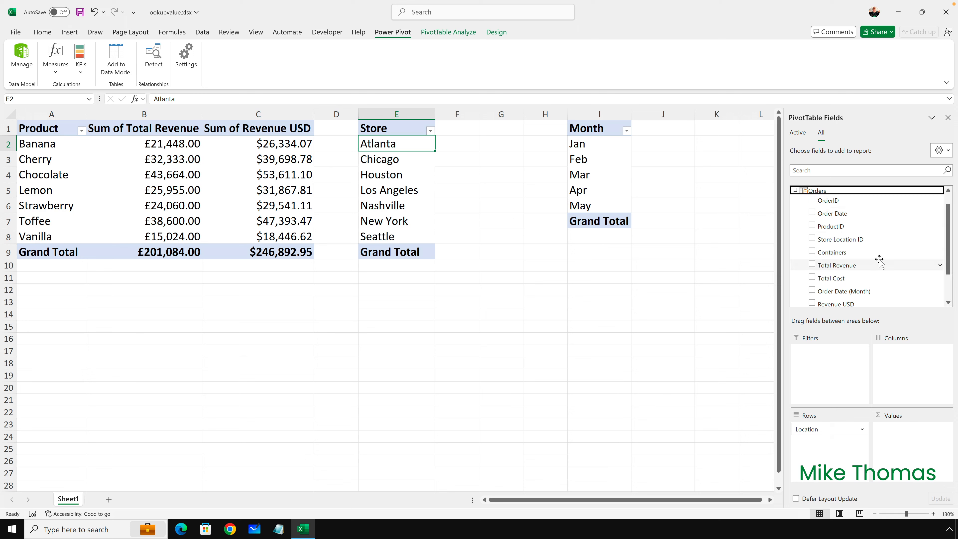
scroll(849, 257, "down", 2)
left_click_drag(841, 233, 898, 421)
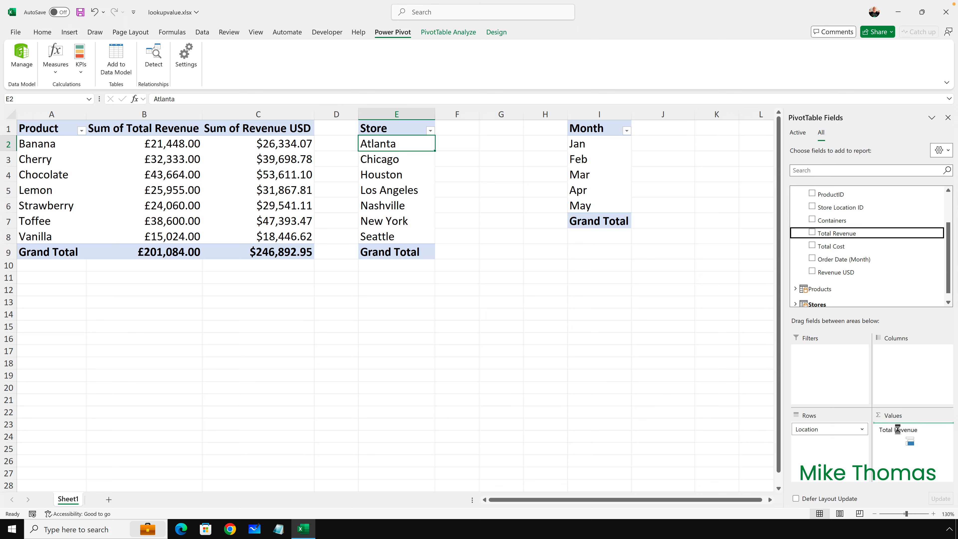
left_click_drag(836, 272, 913, 444)
double_click(479, 114)
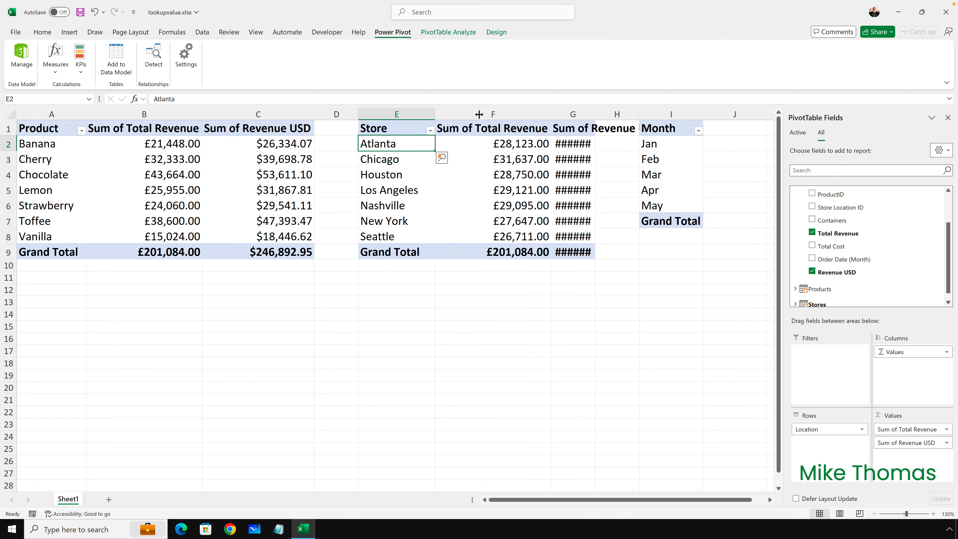
double_click(595, 114)
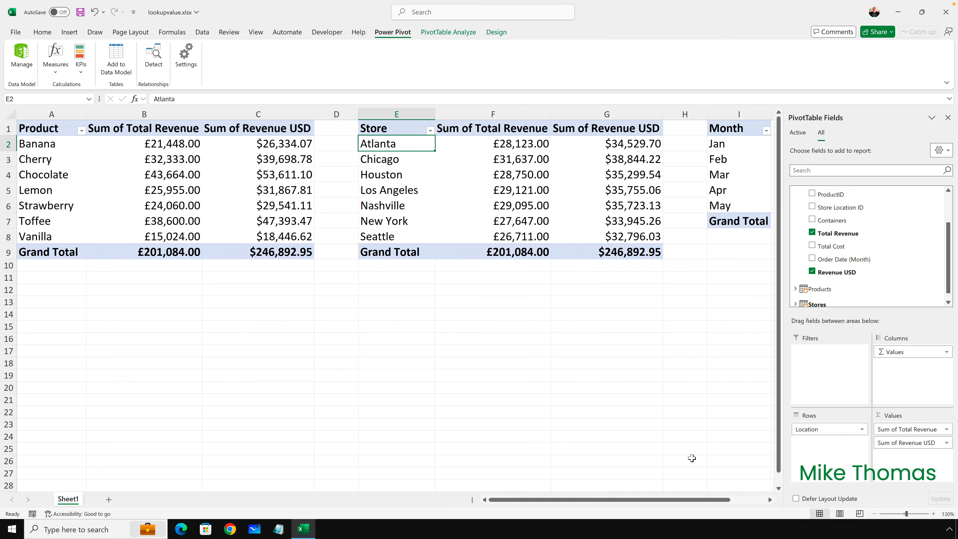
Add Total Revenue and Revenue USD from Orders as values in the Month PivotTable.
left_click_drag(710, 498, 746, 498)
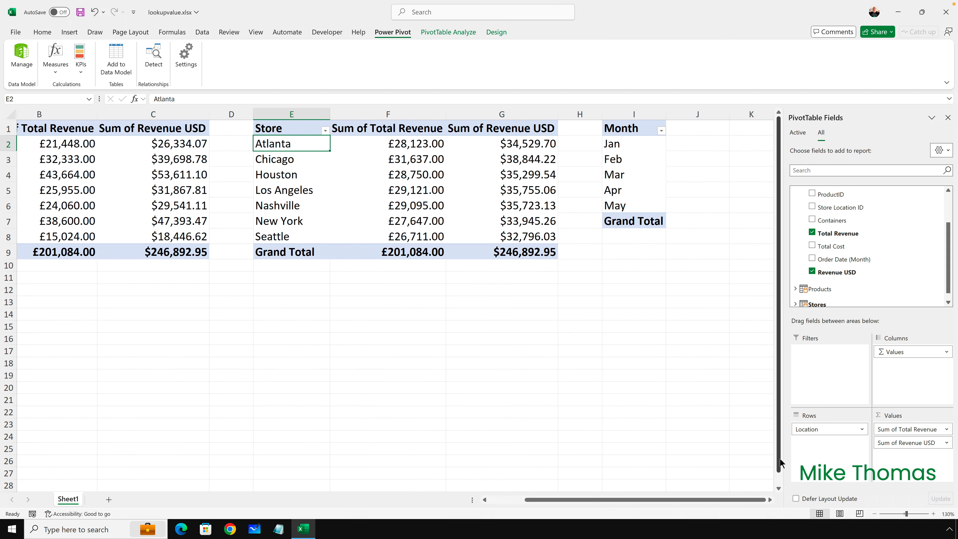
left_click(657, 135)
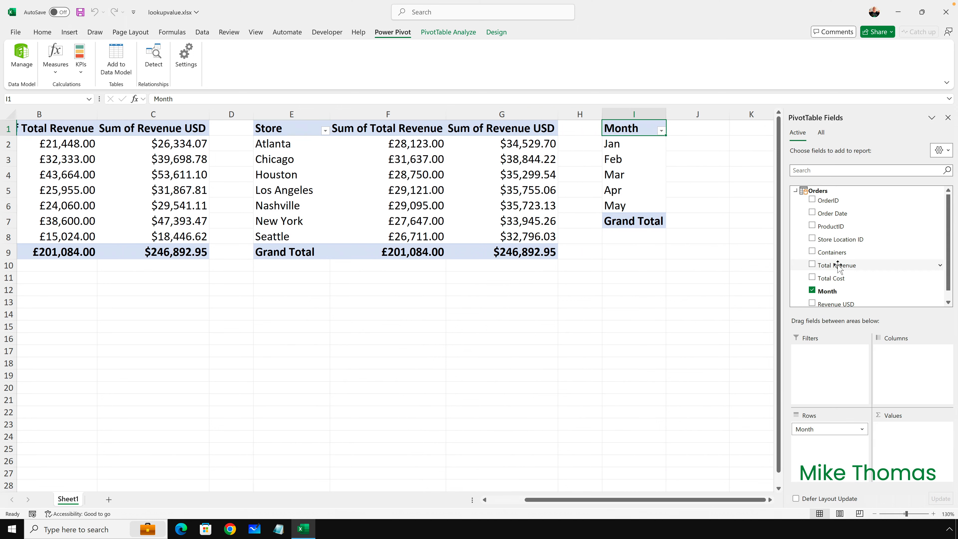
left_click_drag(839, 268, 907, 436)
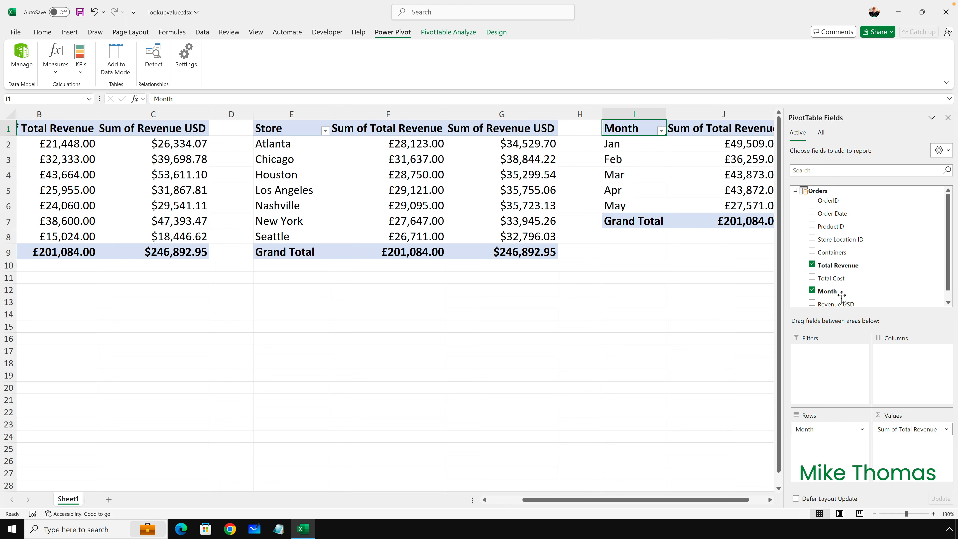
scroll(859, 282, "down", 1)
left_click_drag(849, 298, 906, 442)
left_click_drag(710, 502, 765, 503)
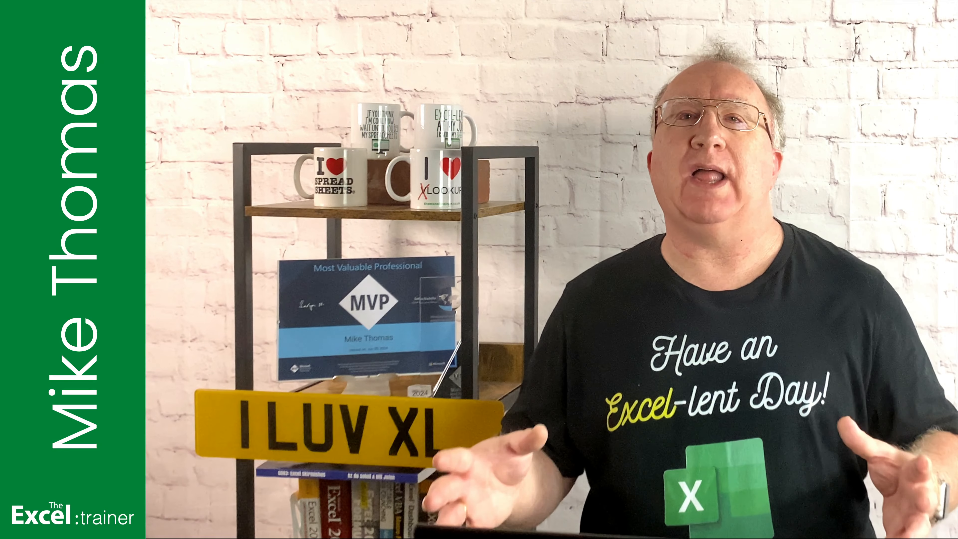